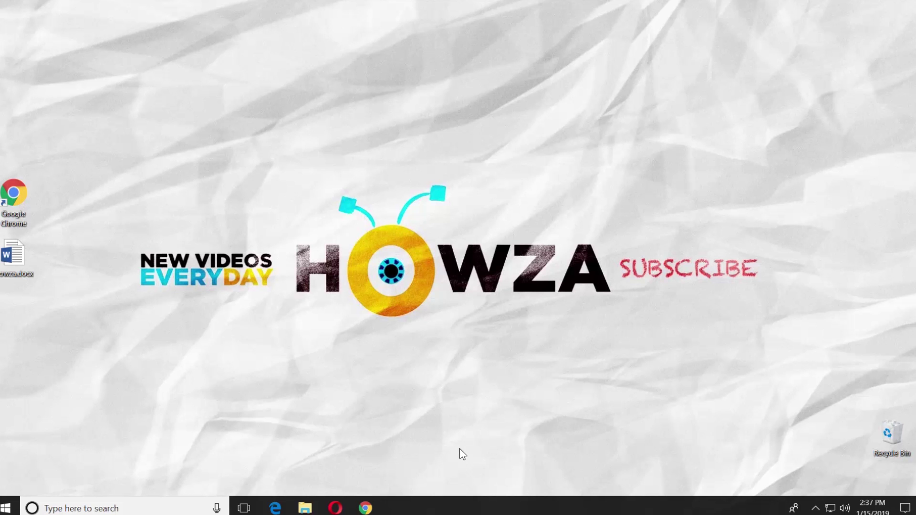
Step: Open howza.docx from the desktop in Word and show its File info page
double_click(16, 254)
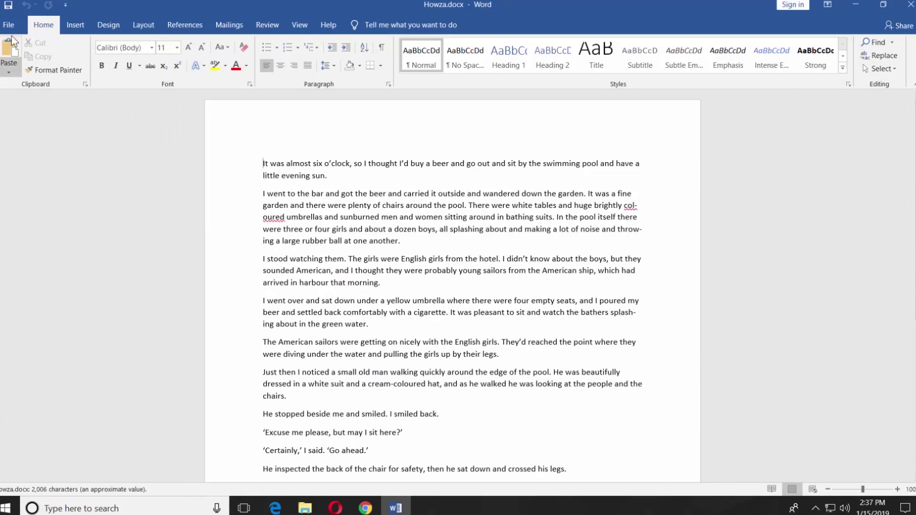
left_click(9, 26)
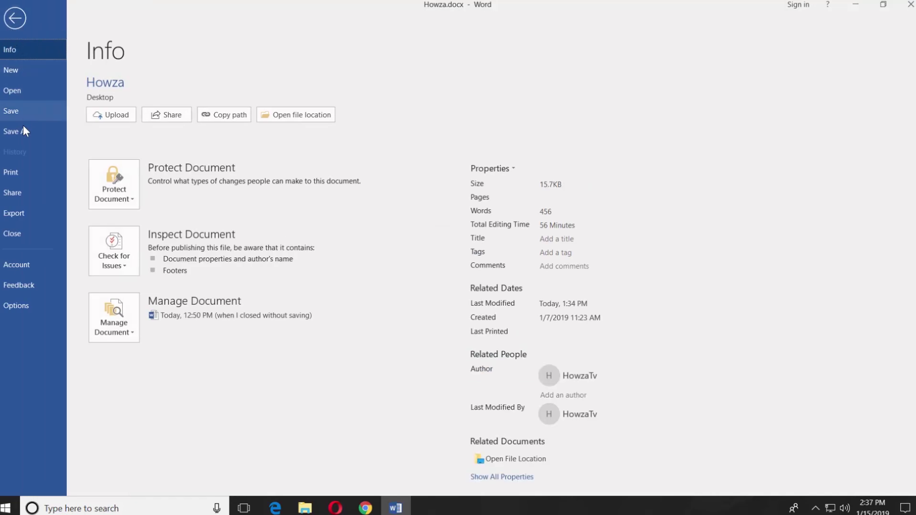
Step: Save the document to the Desktop as Howza.doc in Word 97-2003 format
left_click(24, 127)
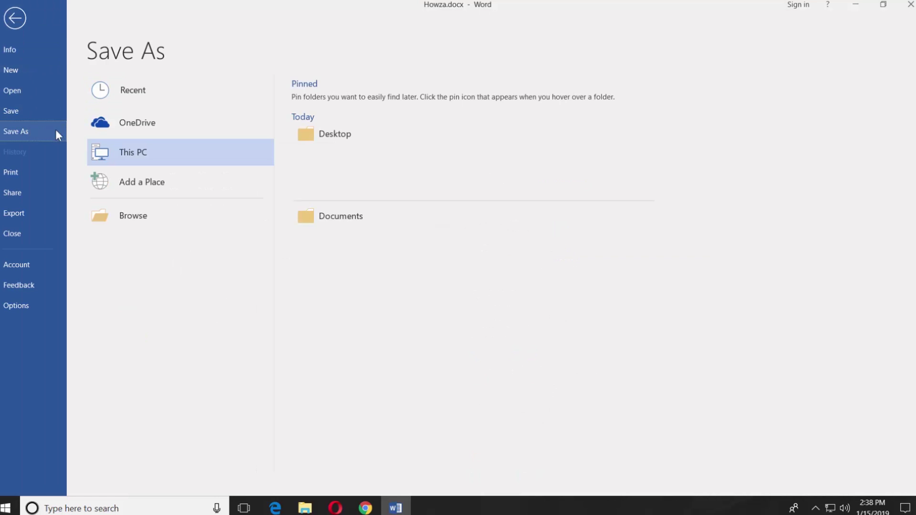
left_click(354, 138)
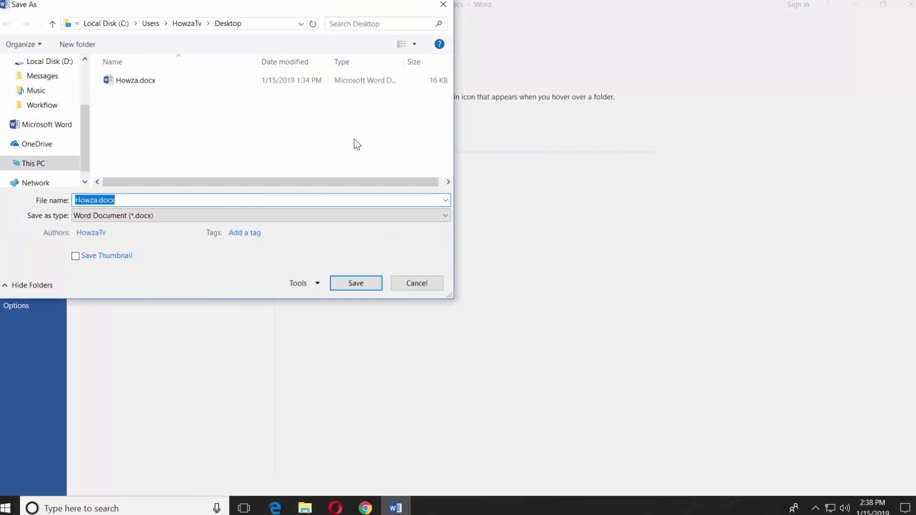
left_click(179, 219)
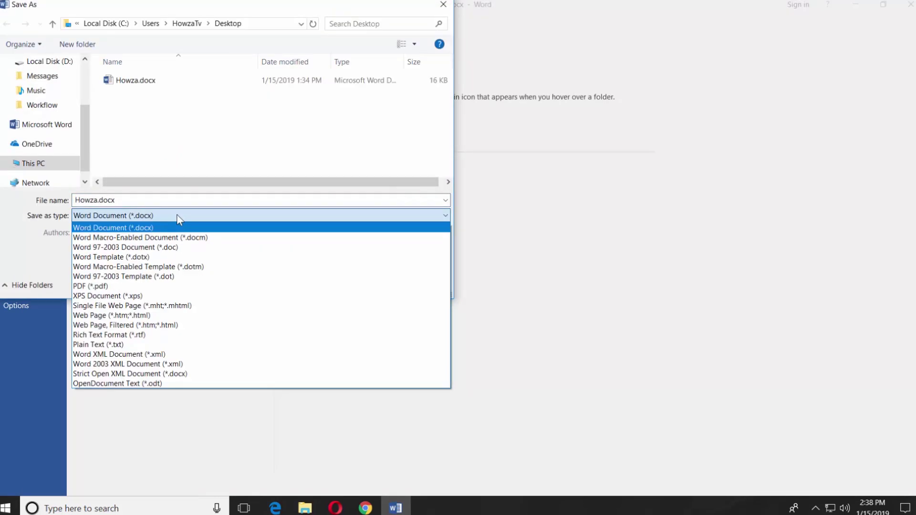
left_click(179, 248)
left_click(358, 283)
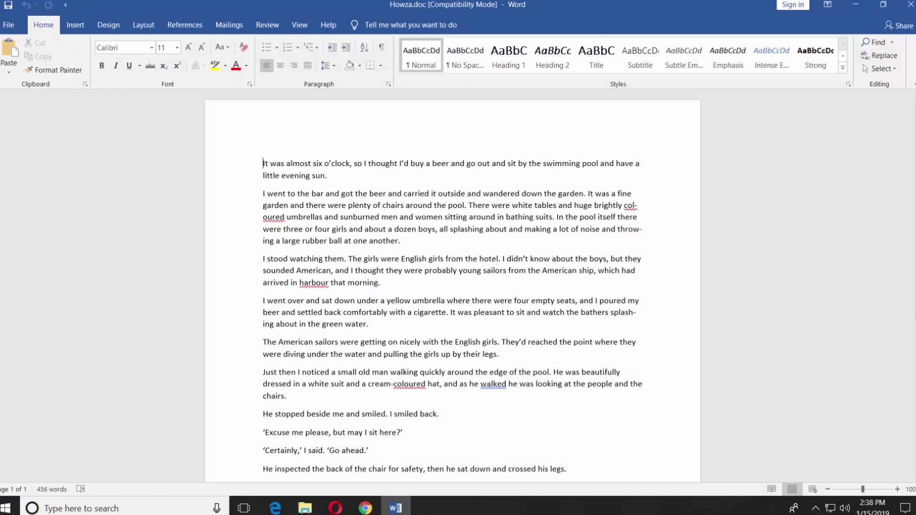
Step: Close Word and place the Howza.doc icon below howza.docx on the desktop
left_click(903, 4)
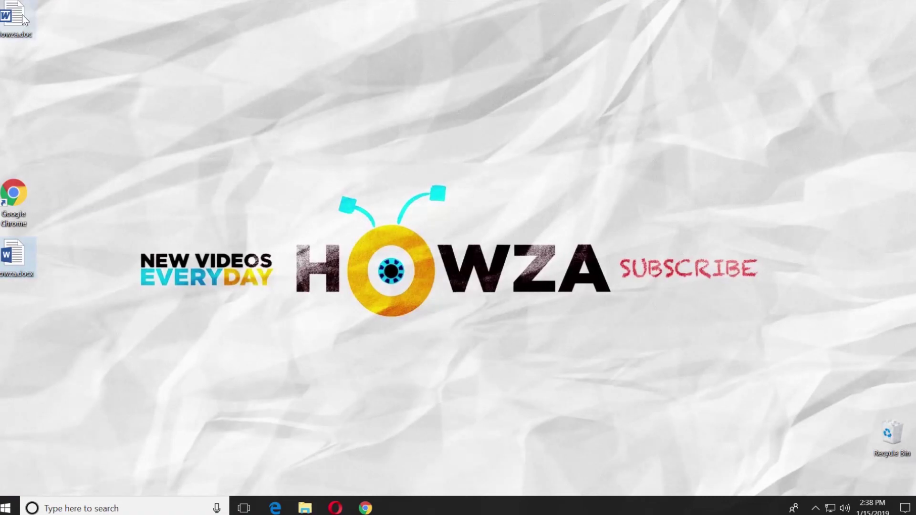
left_click_drag(22, 14, 58, 272)
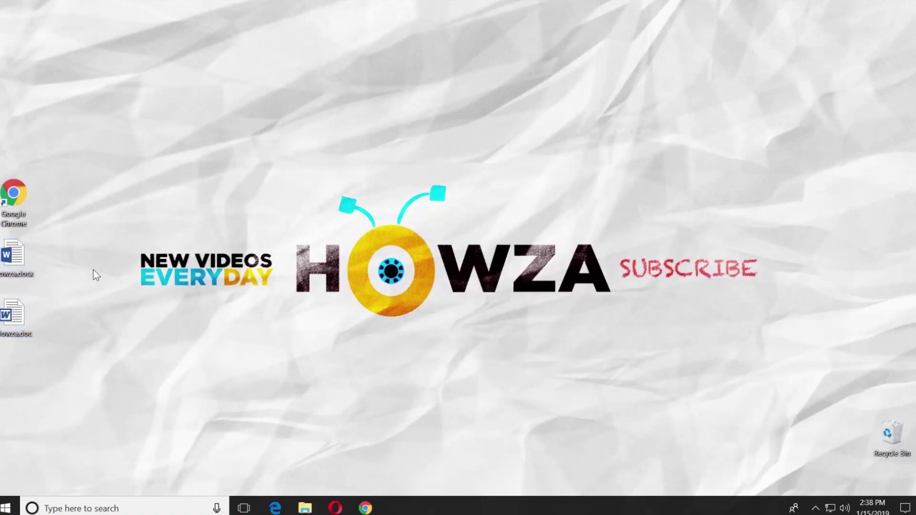
left_click(365, 509)
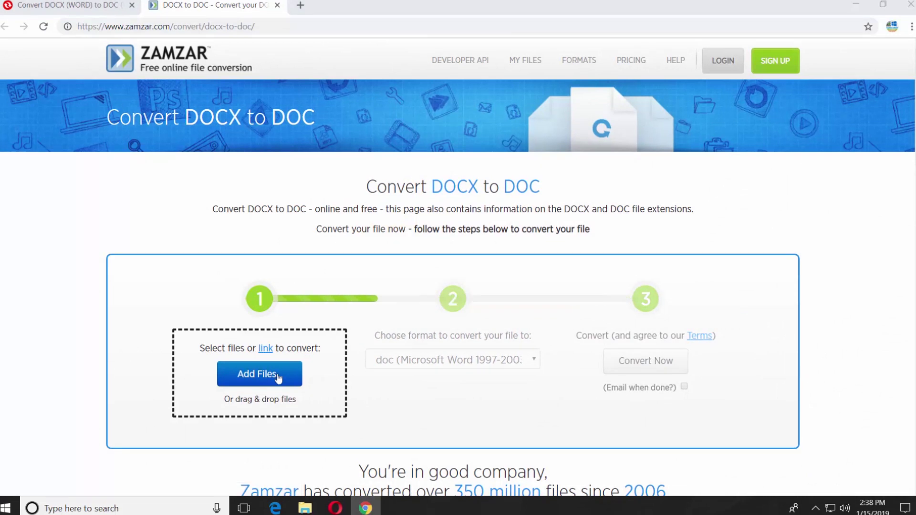
Step: Upload Howza.docx to Zamzar, convert it to DOC, and download Howza.doc
left_click(259, 374)
left_click(147, 93)
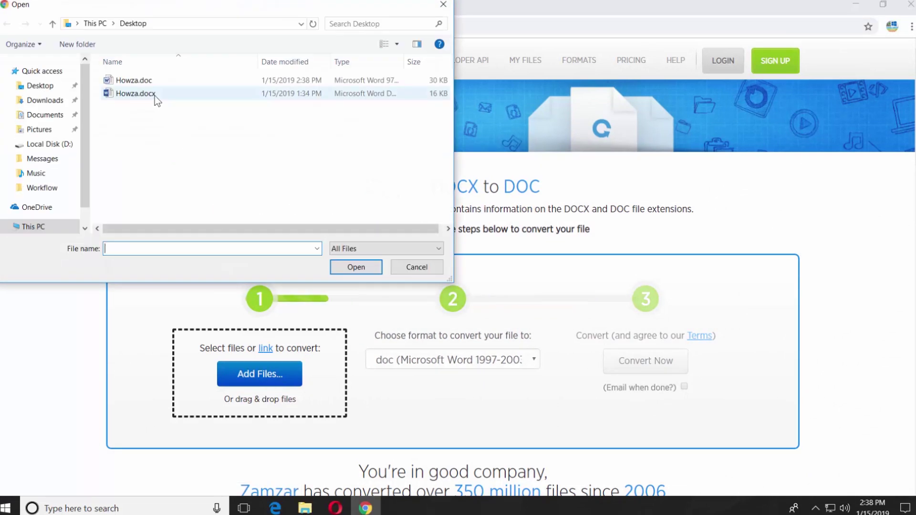
left_click(349, 269)
scroll(478, 286, "down", 1)
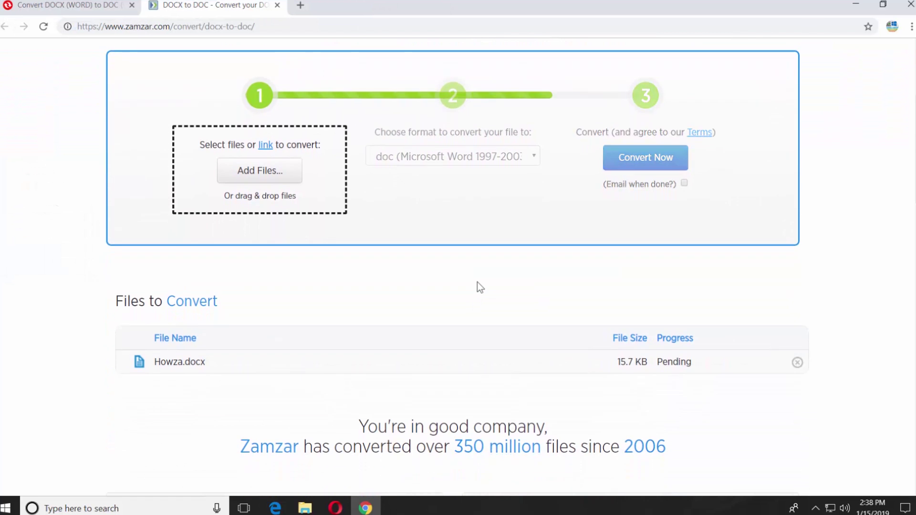
left_click(635, 164)
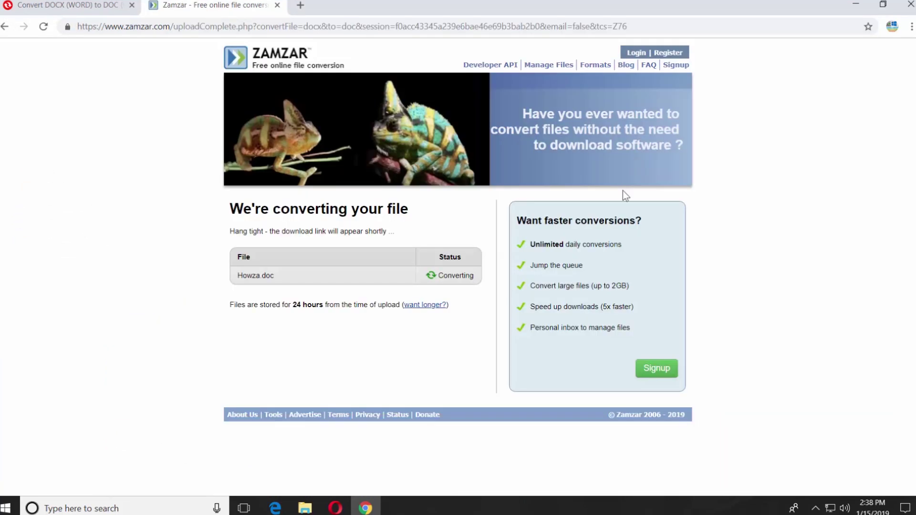
left_click(449, 280)
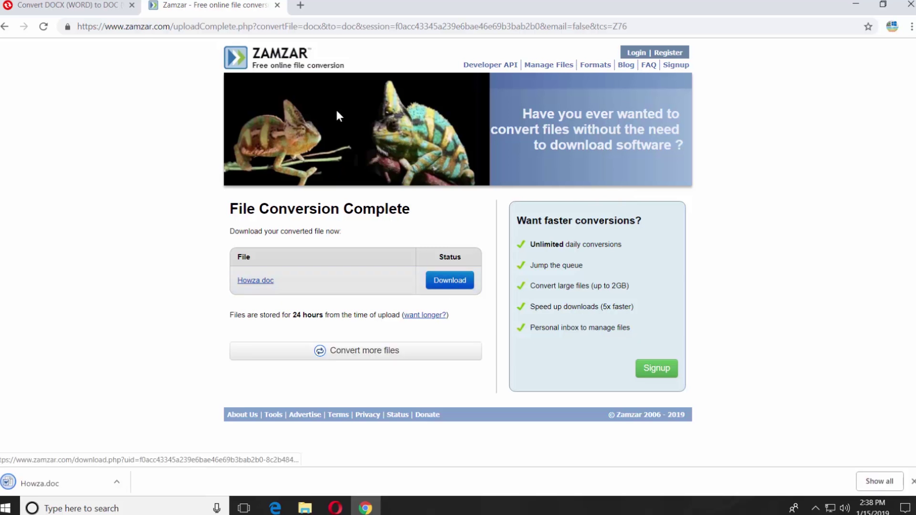
Step: Close the Zamzar tab, then upload Howza.docx to Convertio, convert it to DOC and download it
left_click(277, 6)
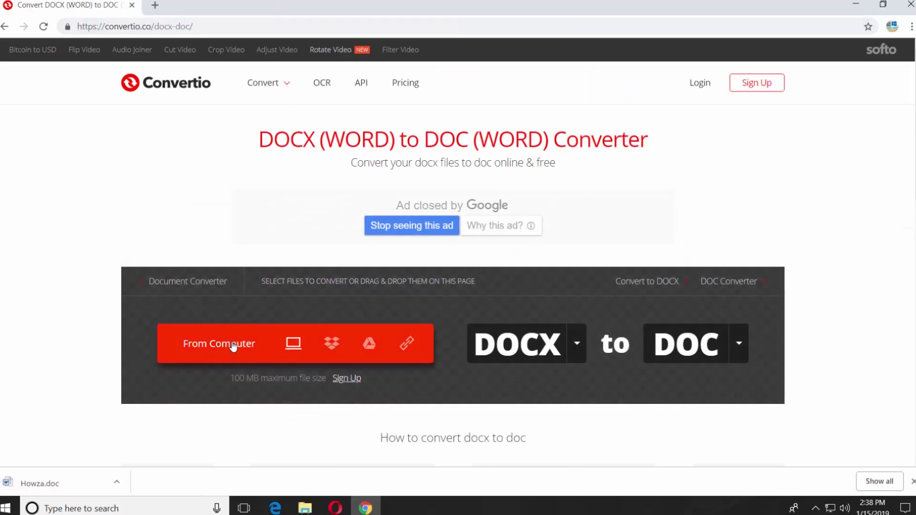
left_click(233, 346)
left_click(145, 95)
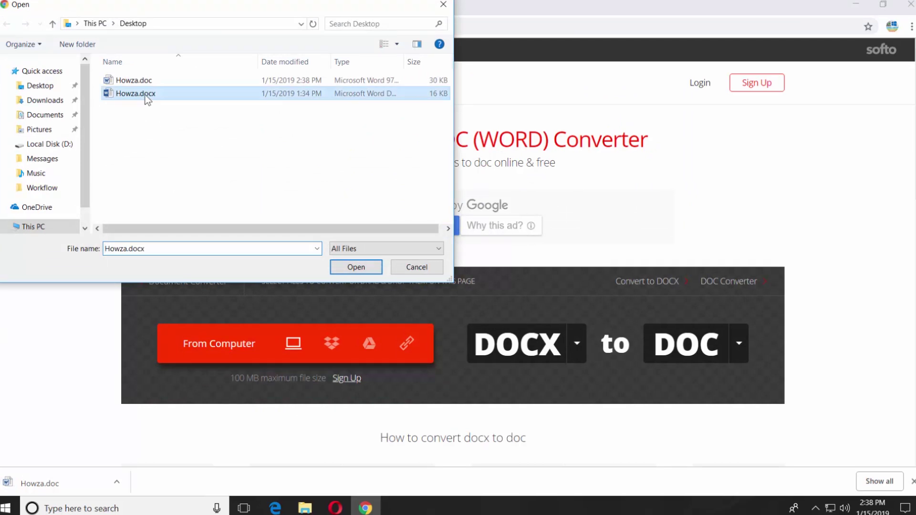
left_click(345, 268)
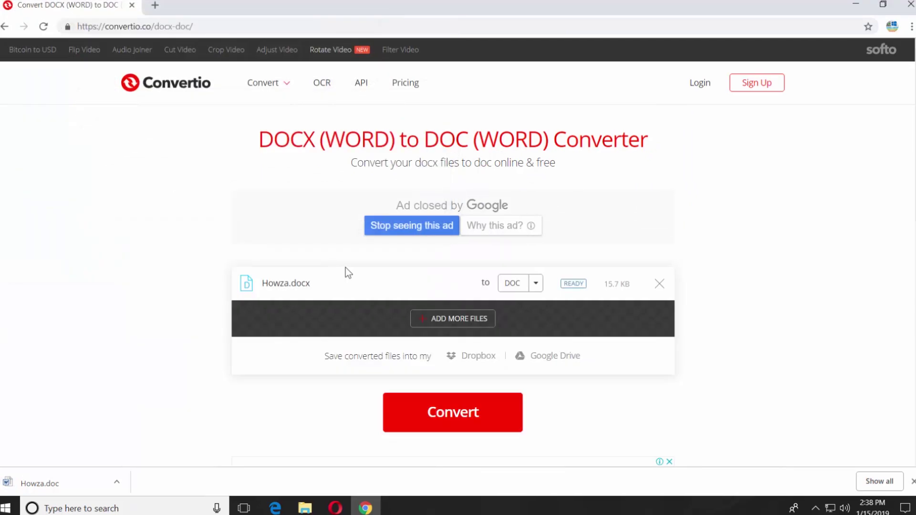
left_click(468, 426)
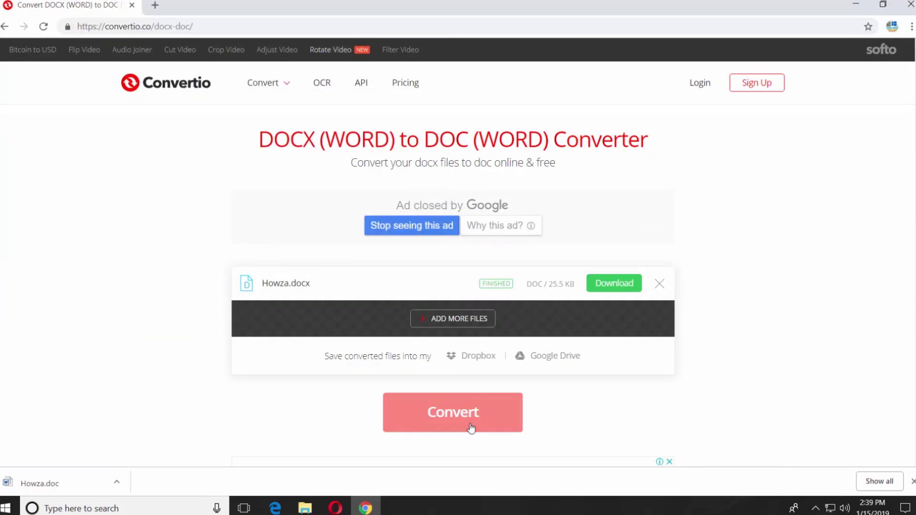
left_click(605, 287)
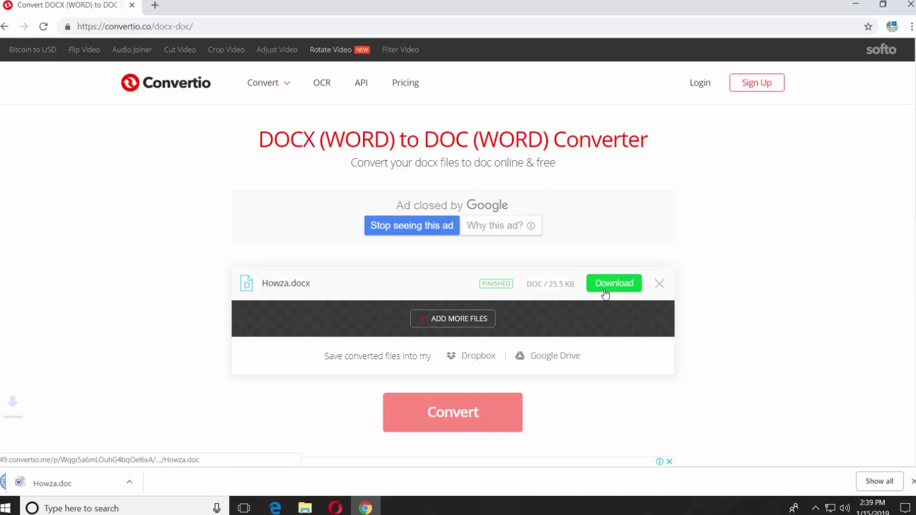